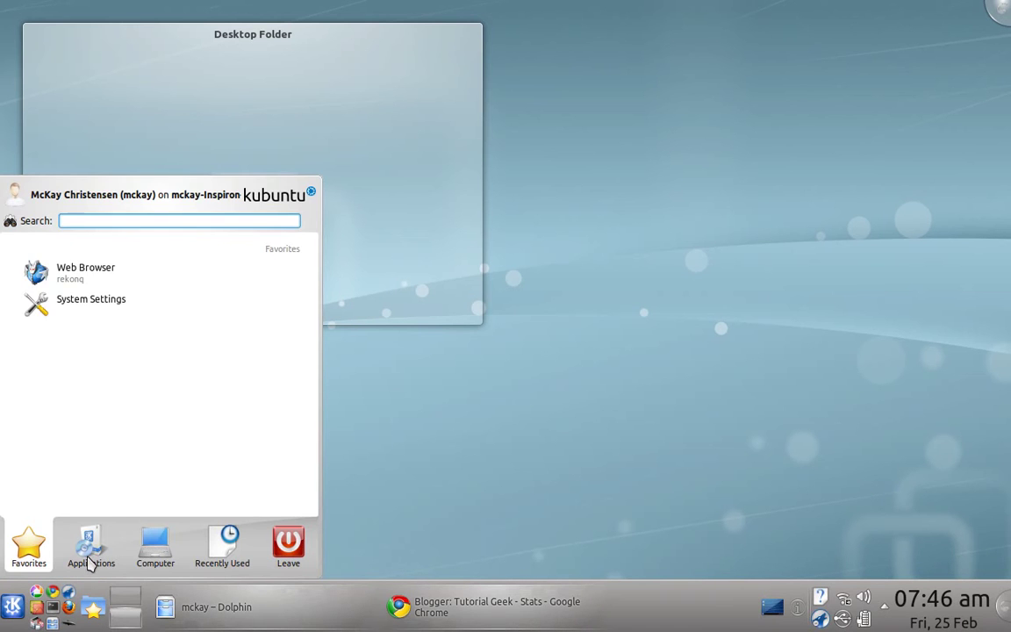
- Launch RawTherapee from the K menu's Graphics applications list
{"action": "left_click", "coordinate": [88, 553]}
{"action": "left_click", "coordinate": [110, 309]}
{"action": "scroll", "coordinate": [197, 391], "scroll_direction": "down", "scroll_amount": 5}
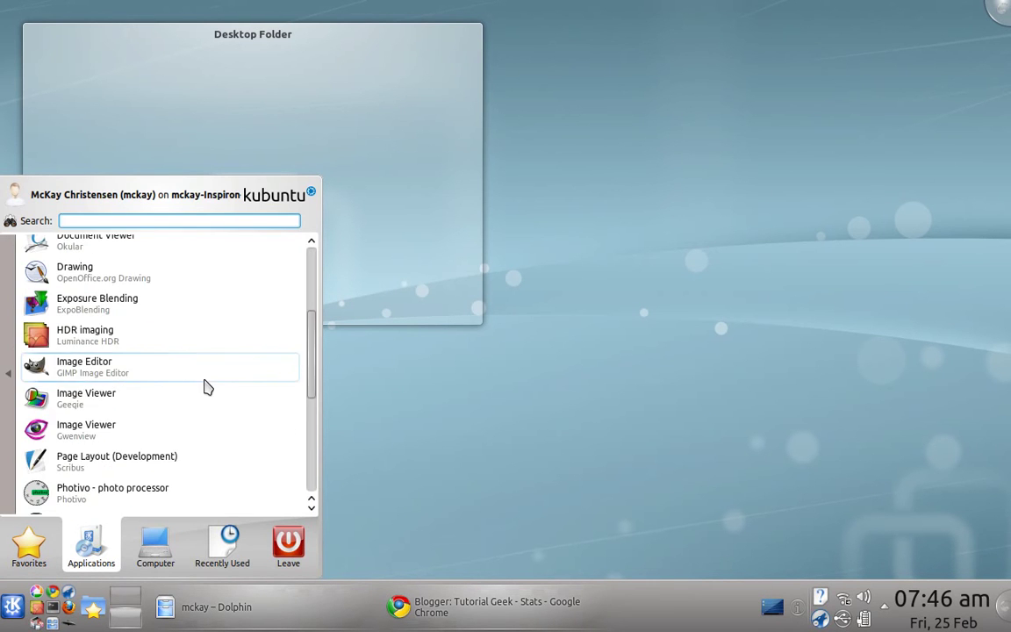
{"action": "scroll", "coordinate": [189, 395], "scroll_direction": "down", "scroll_amount": 3}
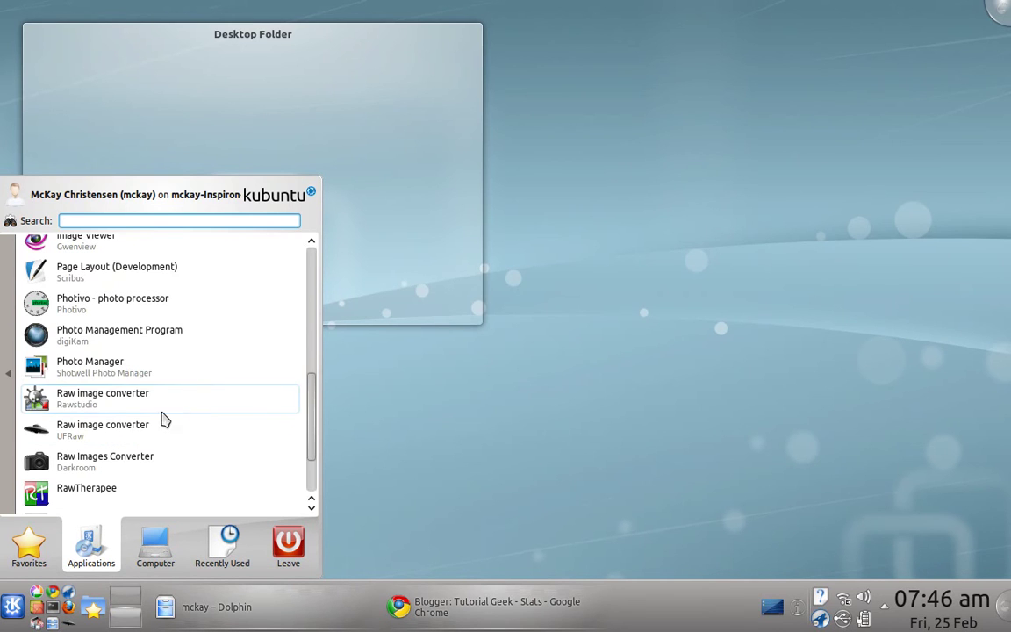
{"action": "scroll", "coordinate": [172, 408], "scroll_direction": "down", "scroll_amount": 3}
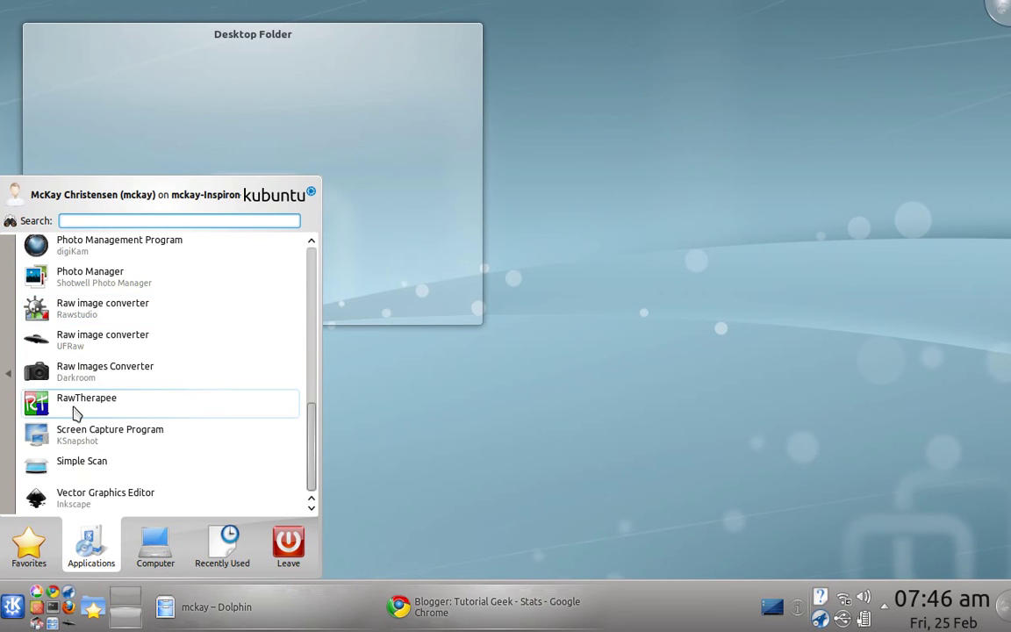
{"action": "left_click", "coordinate": [75, 405]}
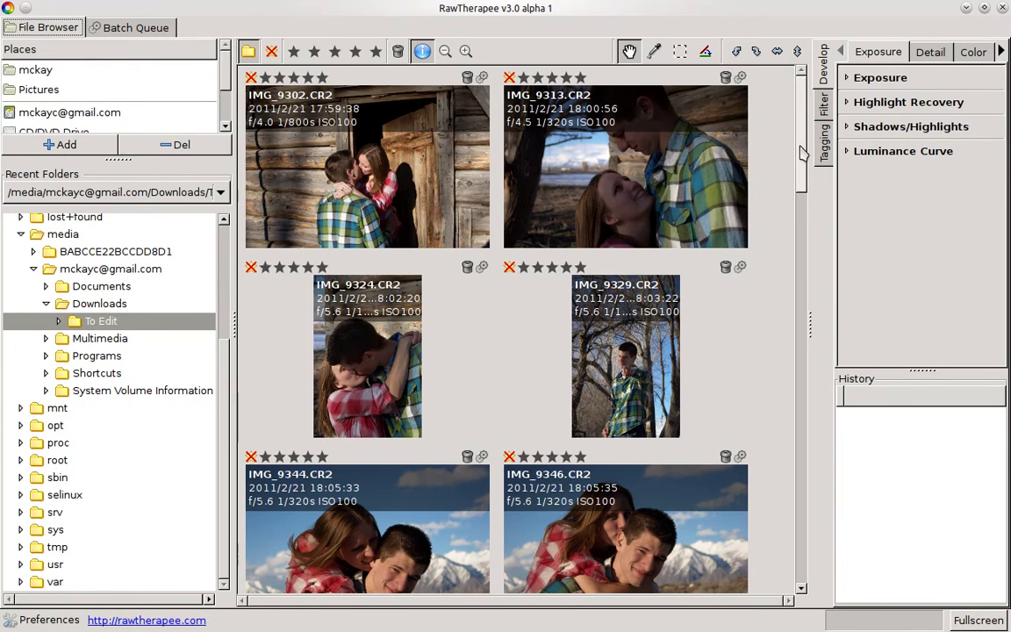
- Browse the 'To Edit' thumbnails and open IMG_9346.CR2 in the editor
{"action": "scroll", "coordinate": [800, 157], "scroll_direction": "down", "scroll_amount": 1}
{"action": "left_click_drag", "start_coordinate": [800, 158], "coordinate": [806, 217]}
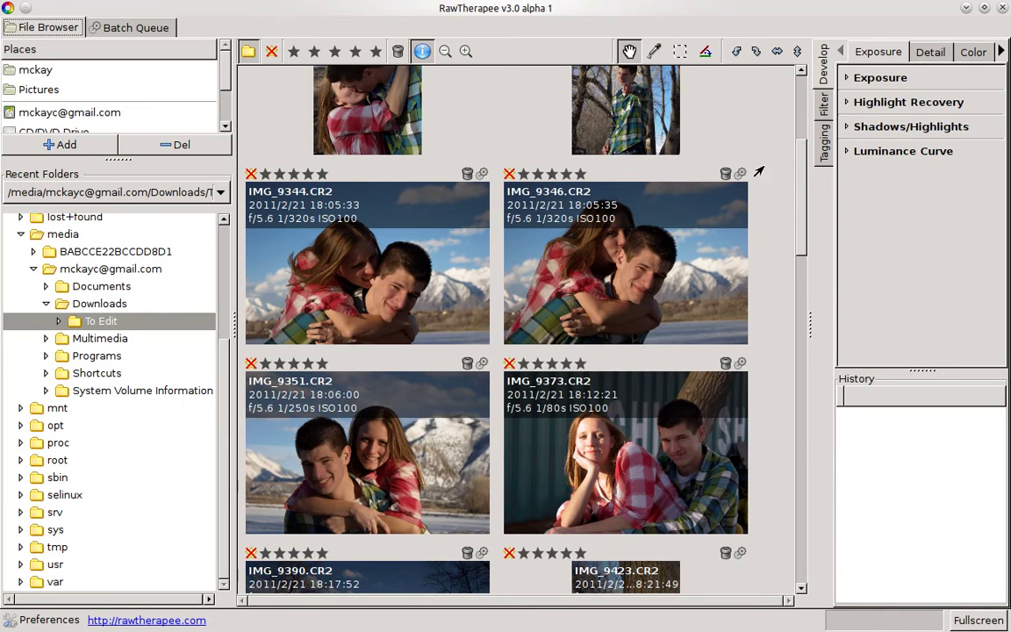
{"action": "left_click", "coordinate": [979, 620]}
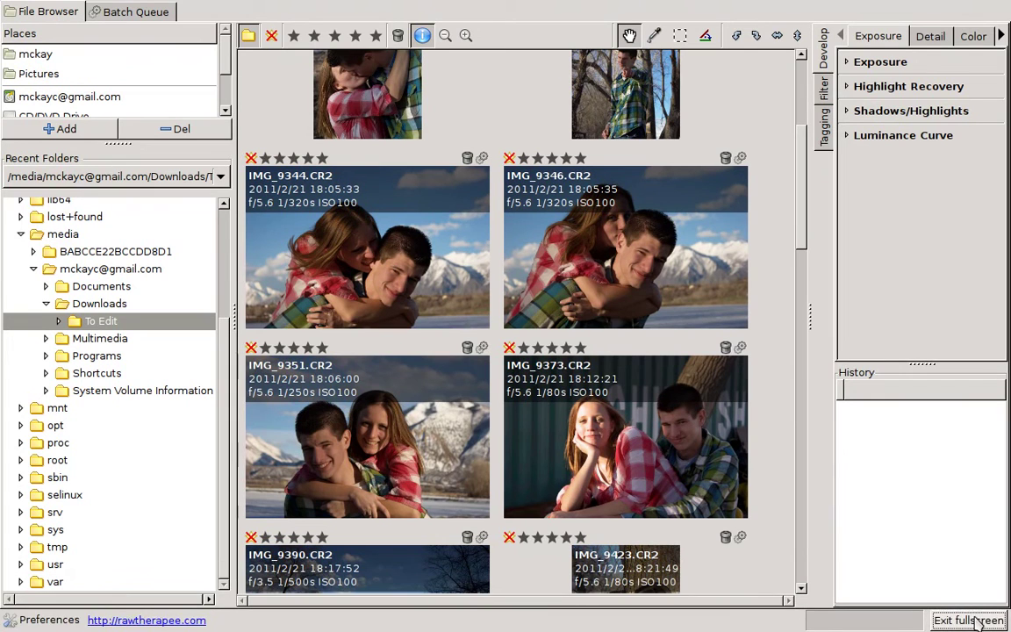
{"action": "left_click", "coordinate": [974, 620]}
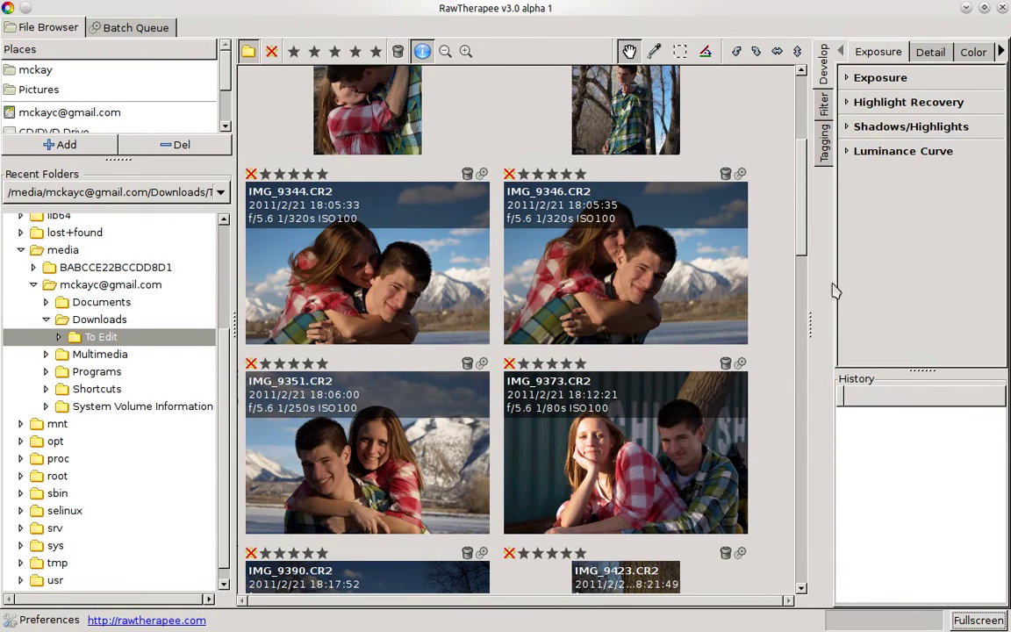
{"action": "double_click", "coordinate": [647, 294]}
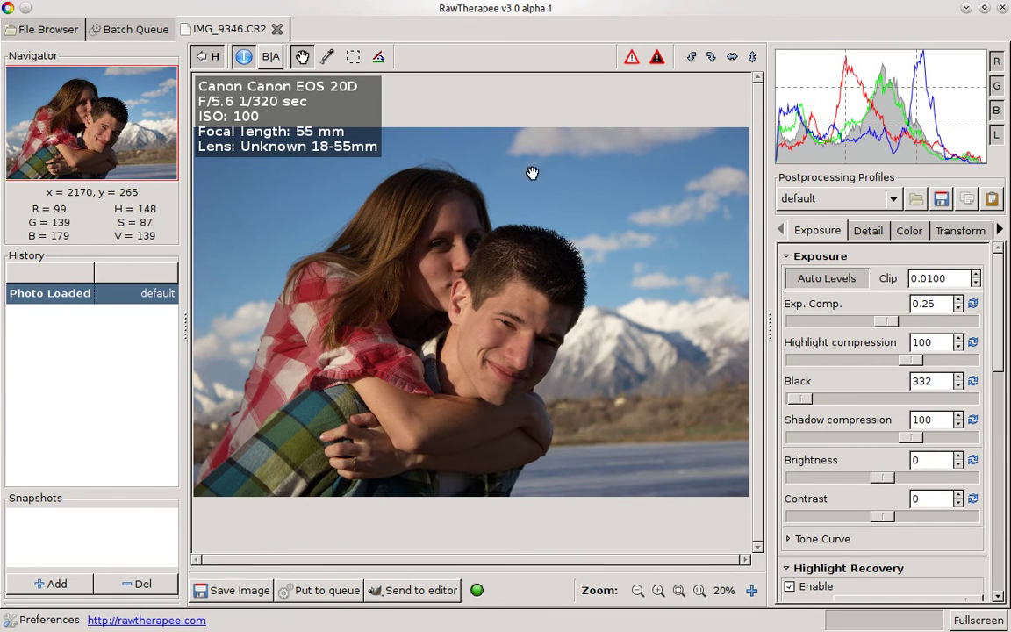
- Save the unedited photo as Snapshot 1
{"action": "left_click", "coordinate": [56, 585]}
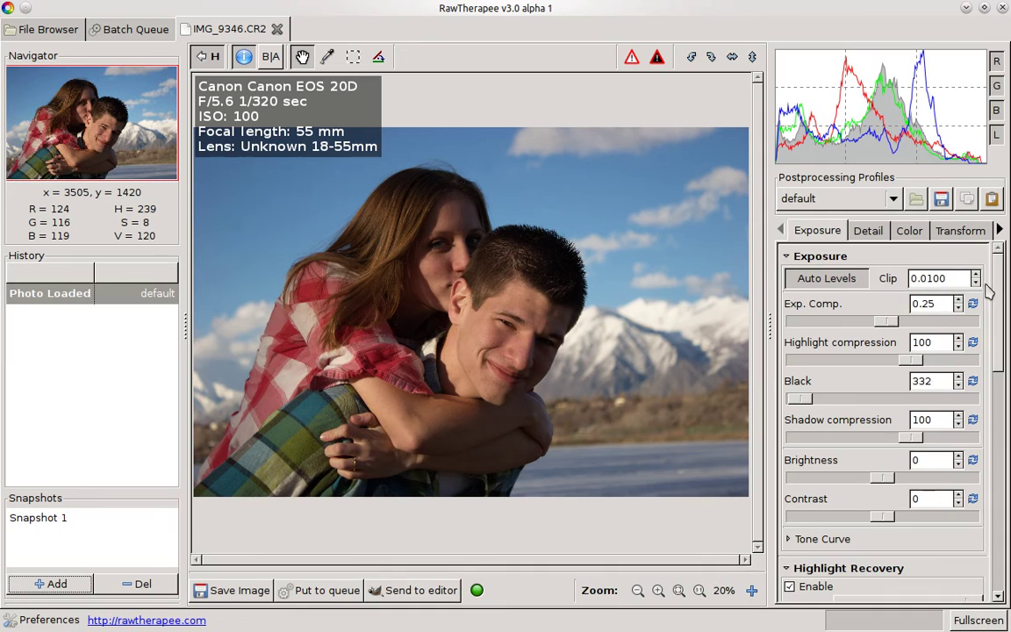
- Raise brightness to 6 and contrast to 11 in the Exposure tab
{"action": "left_click_drag", "start_coordinate": [999, 281], "coordinate": [999, 295]}
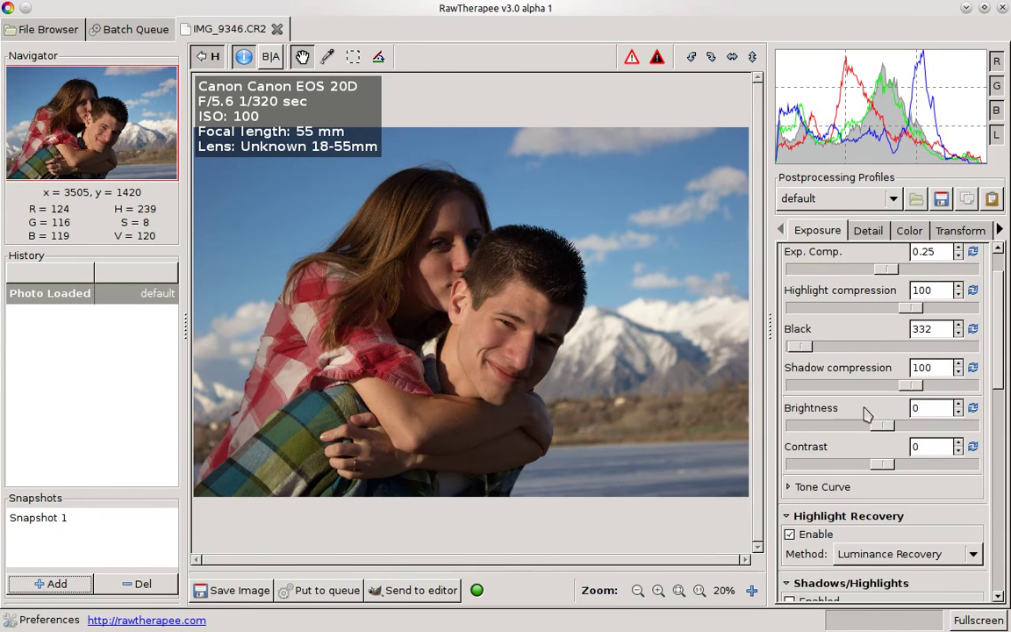
{"action": "left_click_drag", "start_coordinate": [883, 427], "coordinate": [887, 424]}
{"action": "left_click_drag", "start_coordinate": [882, 465], "coordinate": [891, 472]}
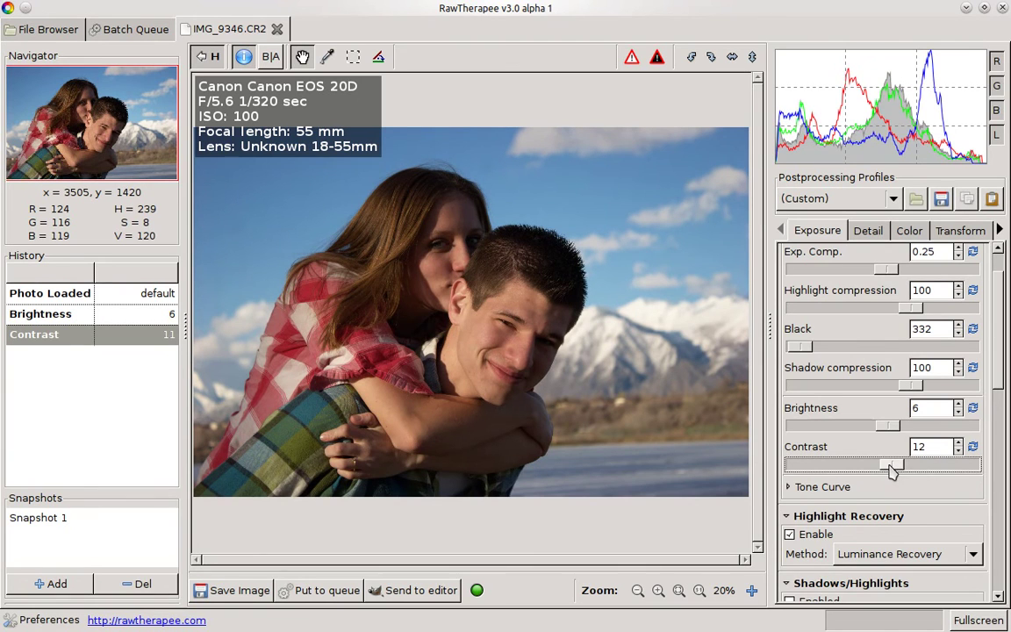
- Enable high-quality Shadows/Highlights with highlights 14 and shadows 15
{"action": "left_click_drag", "start_coordinate": [997, 355], "coordinate": [996, 482]}
{"action": "left_click", "coordinate": [790, 279]}
{"action": "left_click", "coordinate": [790, 297]}
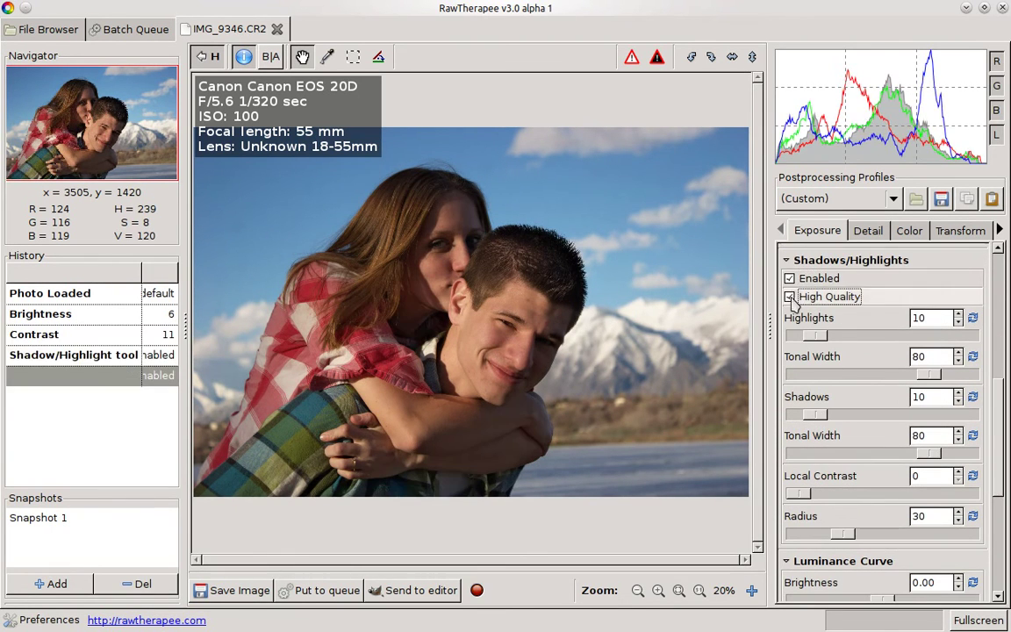
{"action": "left_click_drag", "start_coordinate": [814, 336], "coordinate": [825, 340]}
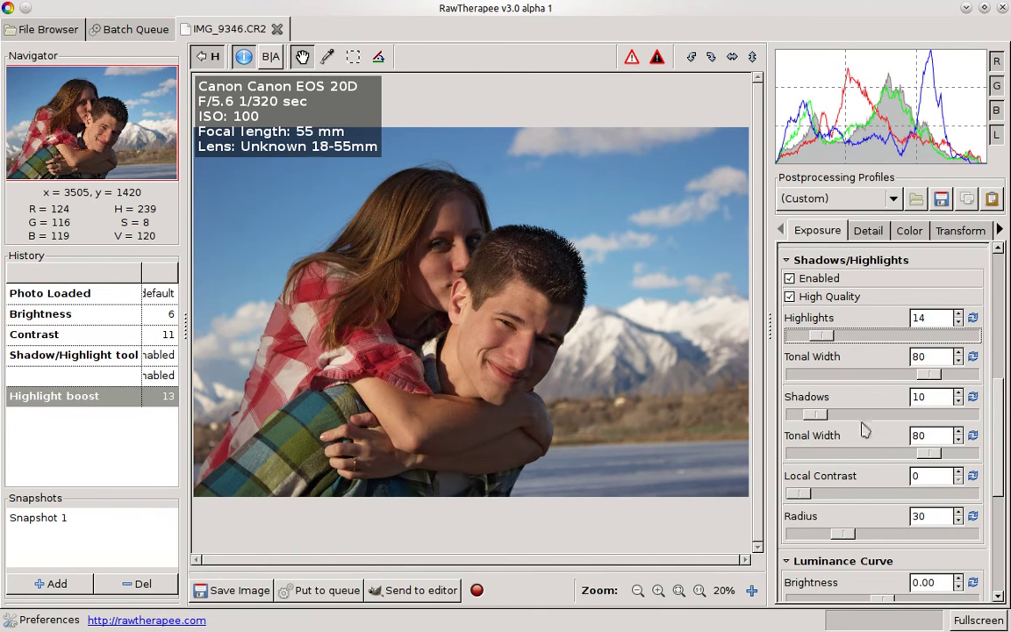
{"action": "scroll", "coordinate": [1005, 403], "scroll_direction": "down", "scroll_amount": 1}
{"action": "scroll", "coordinate": [1004, 403], "scroll_direction": "down", "scroll_amount": 1}
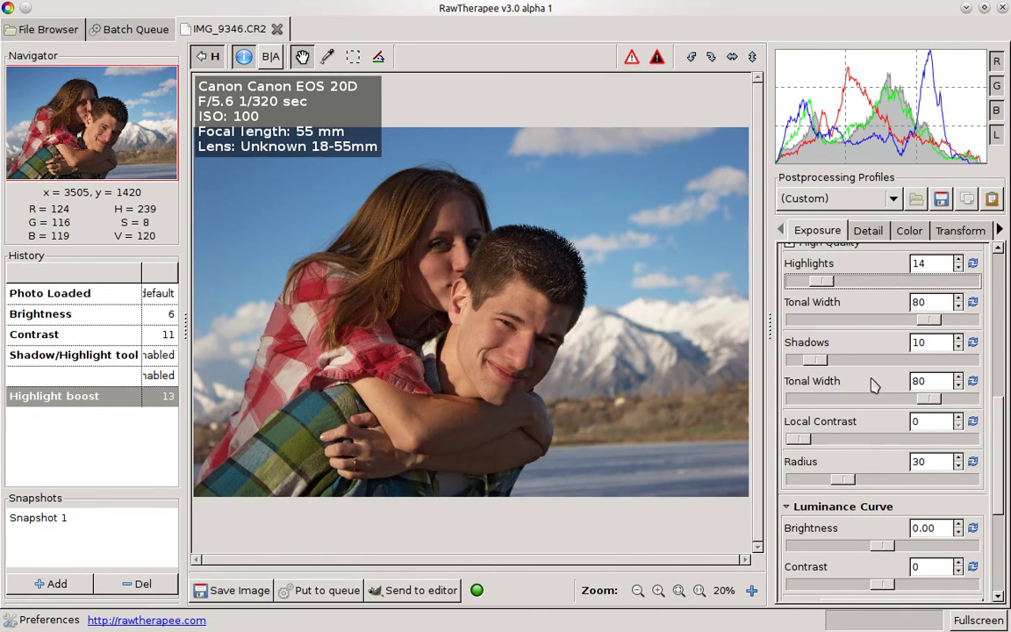
{"action": "mouse_move", "coordinate": [818, 361]}
{"action": "left_mouse_down"}
{"action": "mouse_move", "coordinate": [984, 369]}
{"action": "mouse_move", "coordinate": [830, 368]}
{"action": "left_mouse_up"}
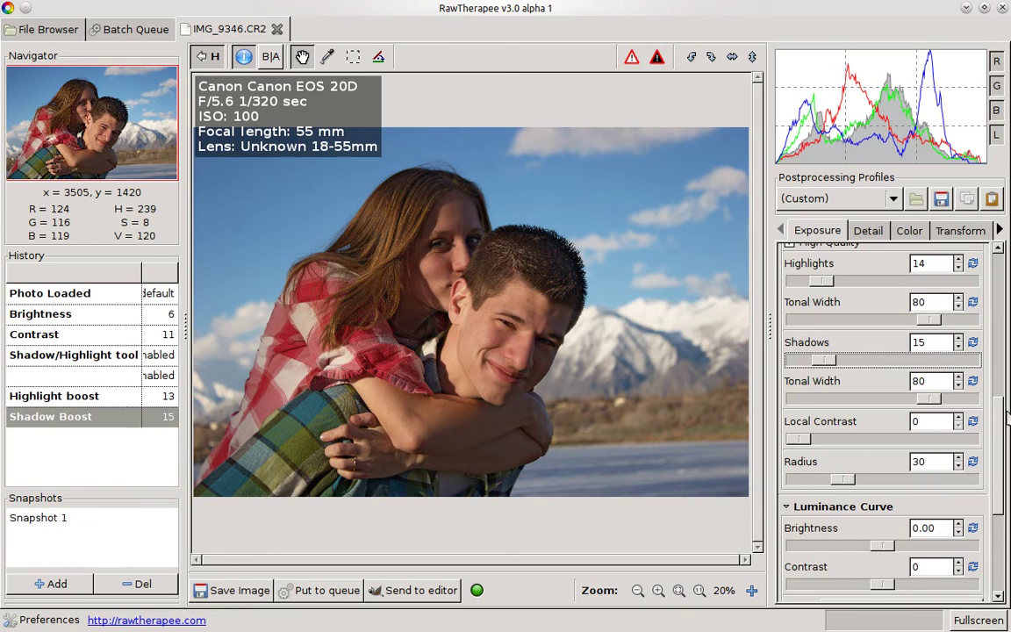
{"action": "scroll", "coordinate": [1000, 439], "scroll_direction": "down", "scroll_amount": 2}
{"action": "scroll", "coordinate": [1003, 454], "scroll_direction": "down", "scroll_amount": 1}
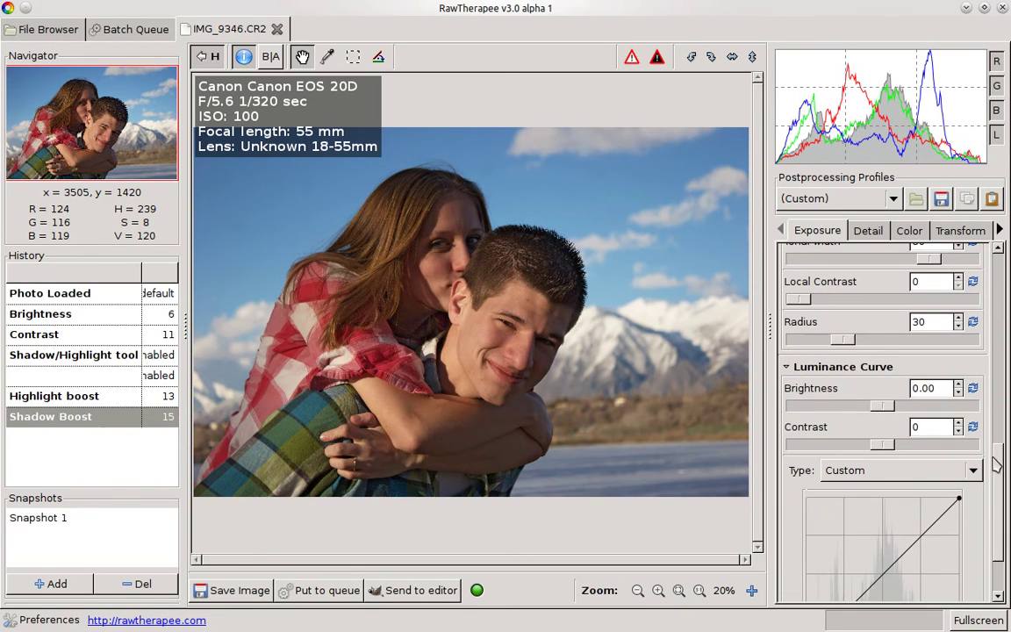
- Set luminance contrast to 2 and add two points for a gentle S-shaped luminance curve
{"action": "left_click", "coordinate": [885, 447]}
{"action": "left_click_drag", "start_coordinate": [886, 446], "coordinate": [891, 446]}
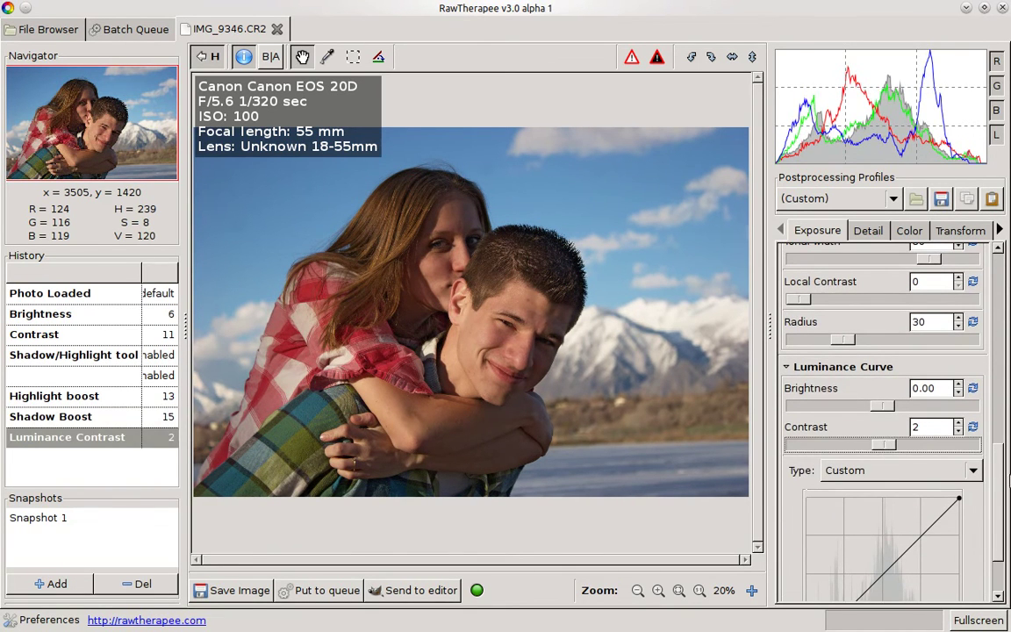
{"action": "scroll", "coordinate": [895, 461], "scroll_direction": "down", "scroll_amount": 2}
{"action": "left_click", "coordinate": [903, 465]}
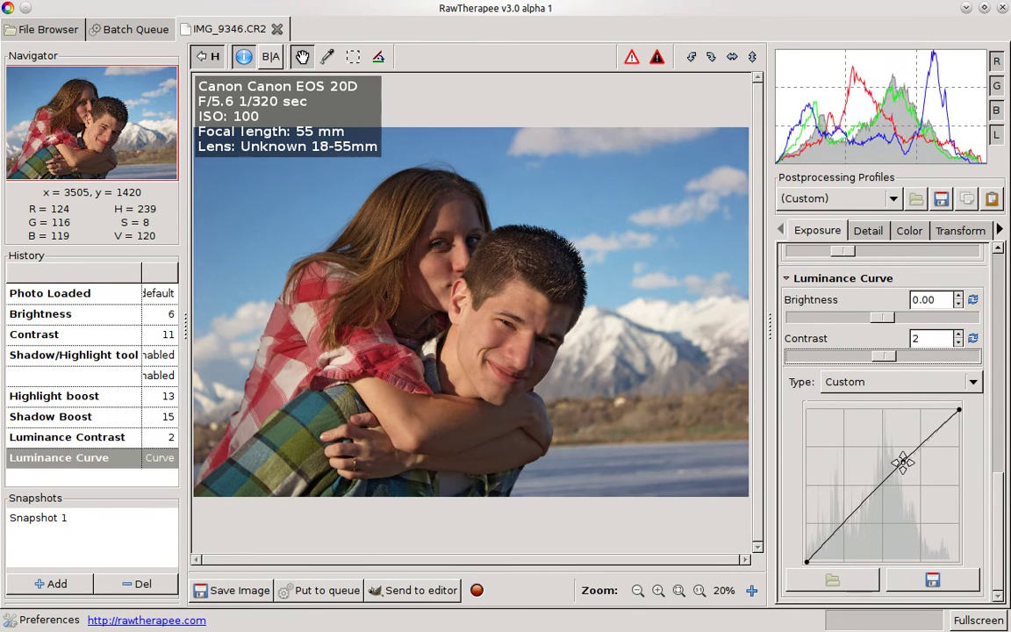
{"action": "left_click", "coordinate": [863, 503]}
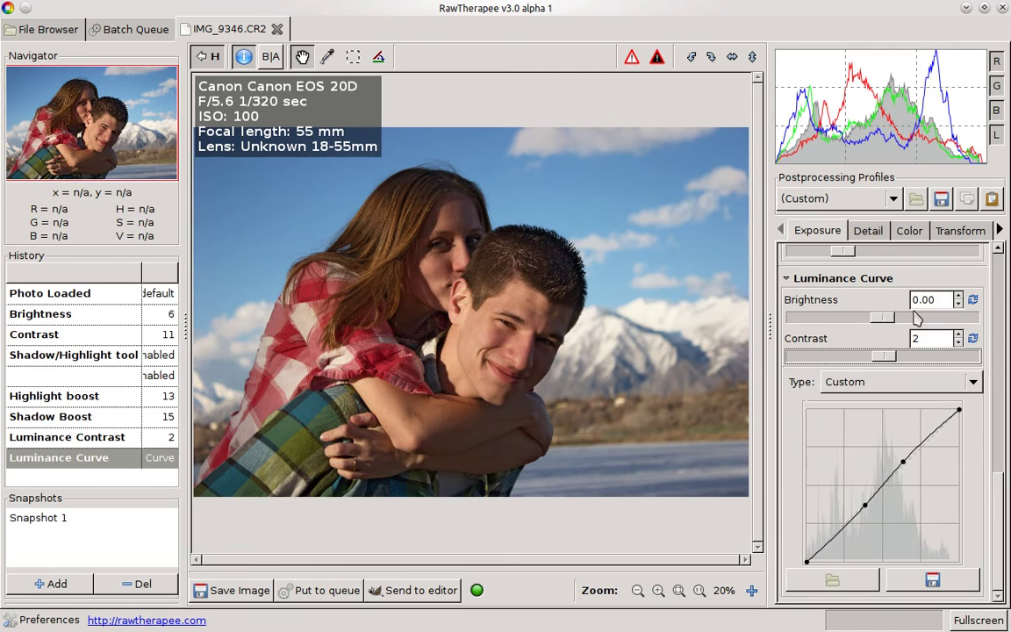
- Save the result as Snapshot 2 and compare it against Snapshot 1
{"action": "left_click", "coordinate": [50, 584]}
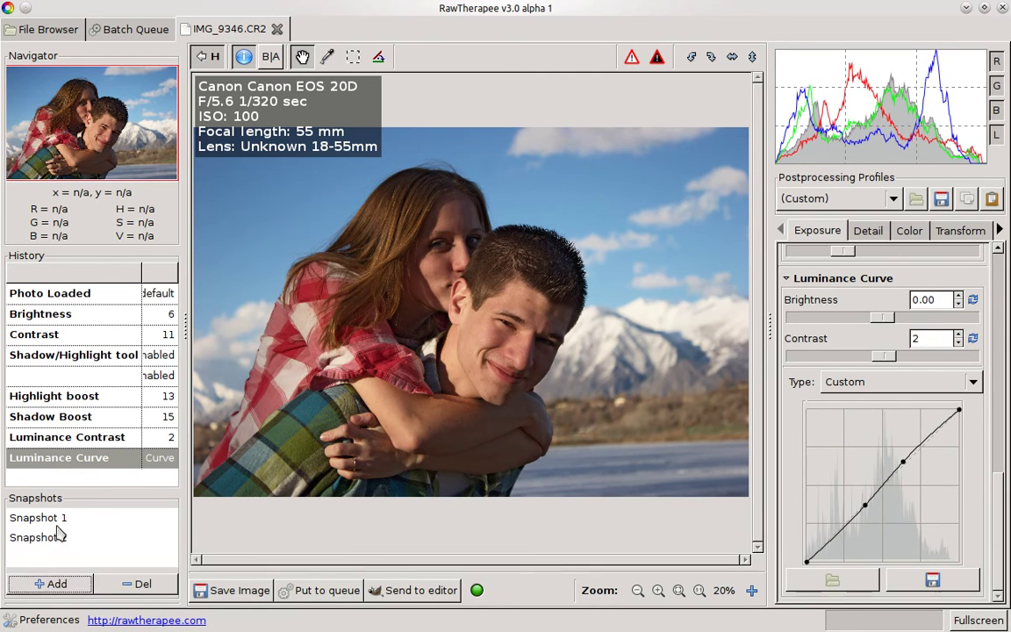
{"action": "left_click", "coordinate": [60, 519]}
{"action": "left_click", "coordinate": [27, 540]}
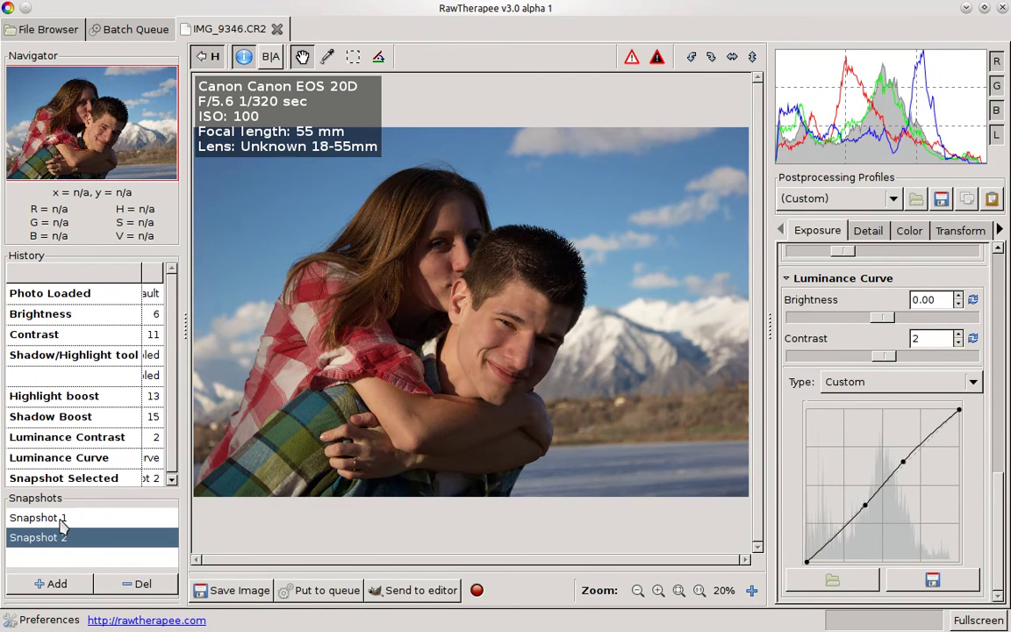
{"action": "left_click", "coordinate": [49, 518]}
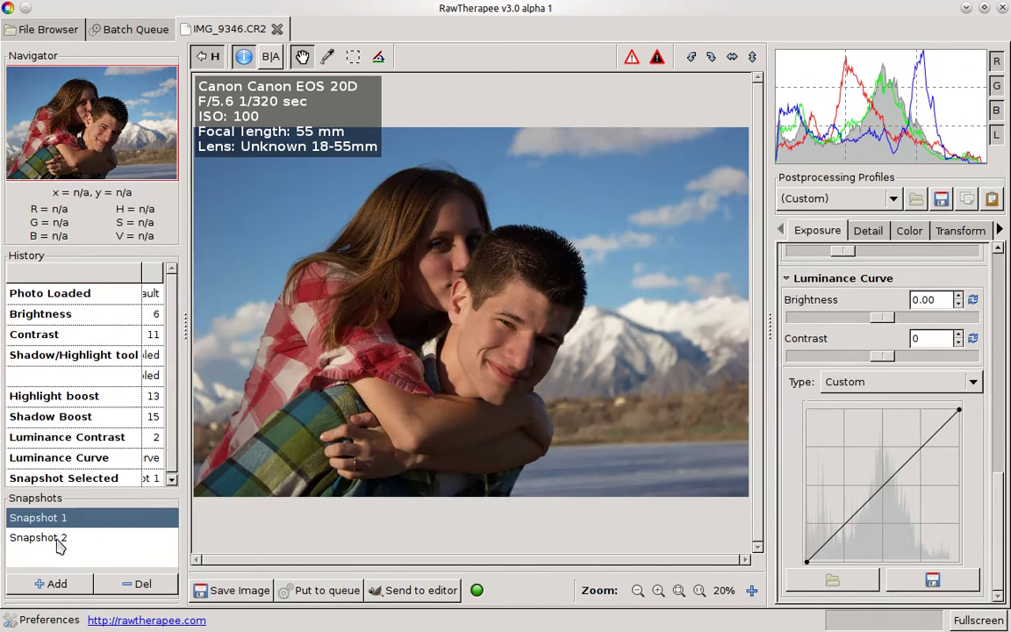
{"action": "left_click", "coordinate": [60, 540]}
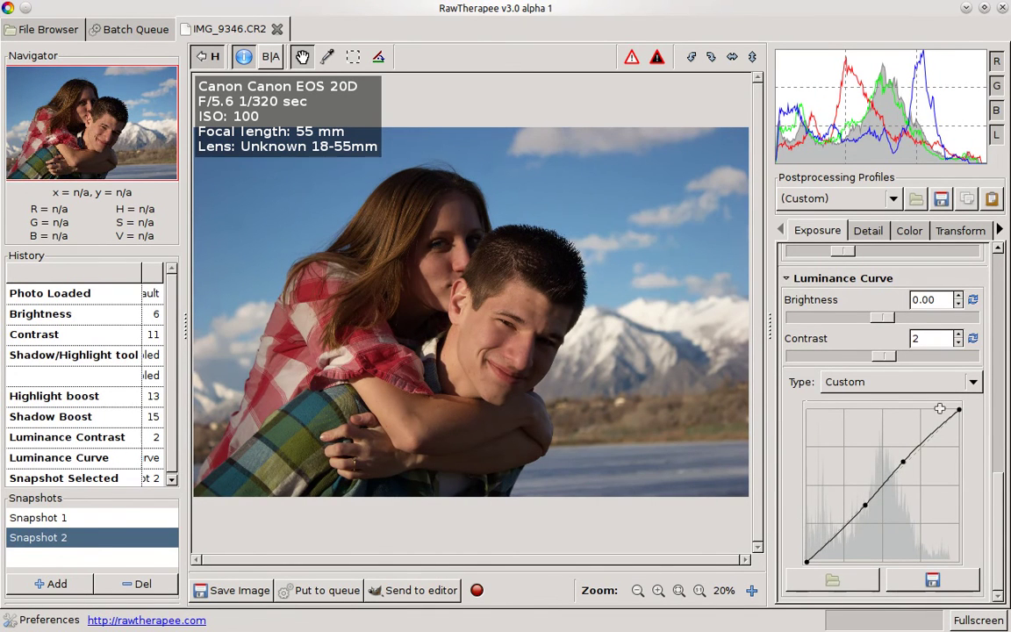
- Keep Unsharp Mask sharpening and set amount 160 with threshold 1000
{"action": "left_click", "coordinate": [868, 231]}
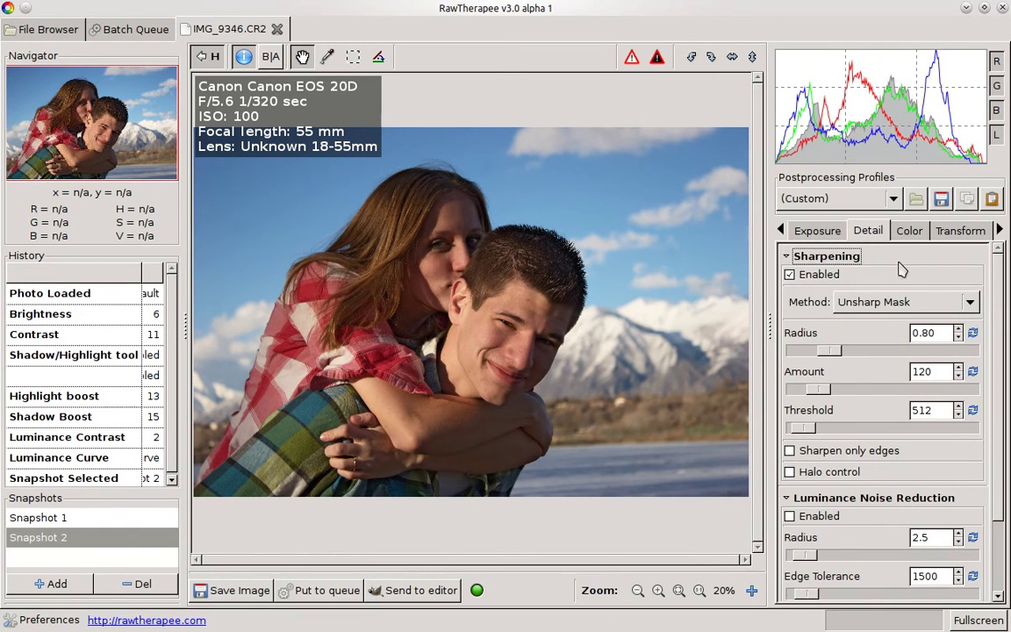
{"action": "left_click_drag", "start_coordinate": [999, 284], "coordinate": [1001, 300]}
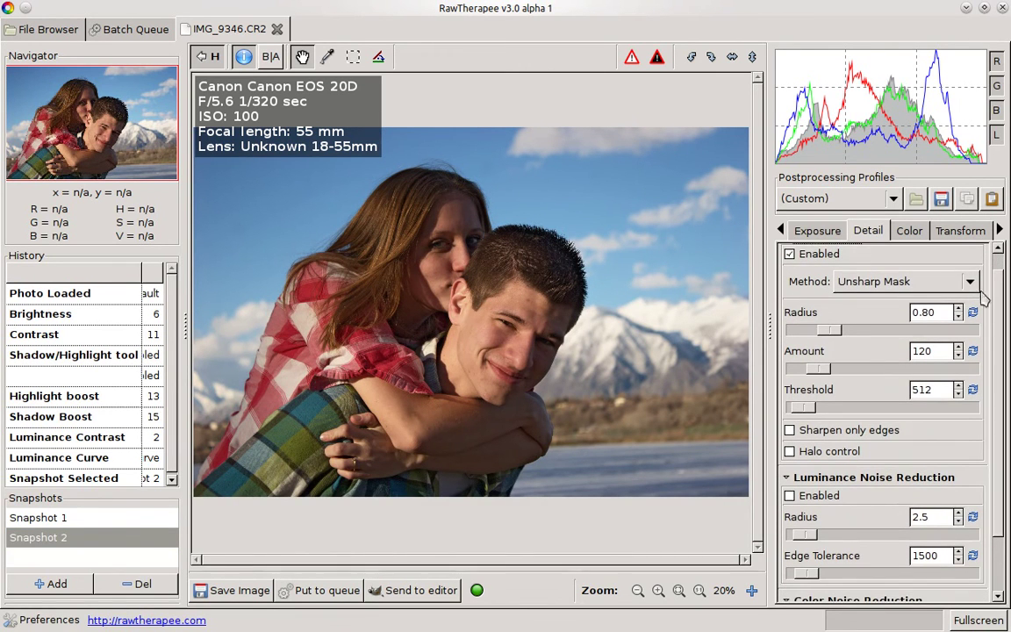
{"action": "left_click", "coordinate": [970, 284]}
{"action": "left_click", "coordinate": [972, 288]}
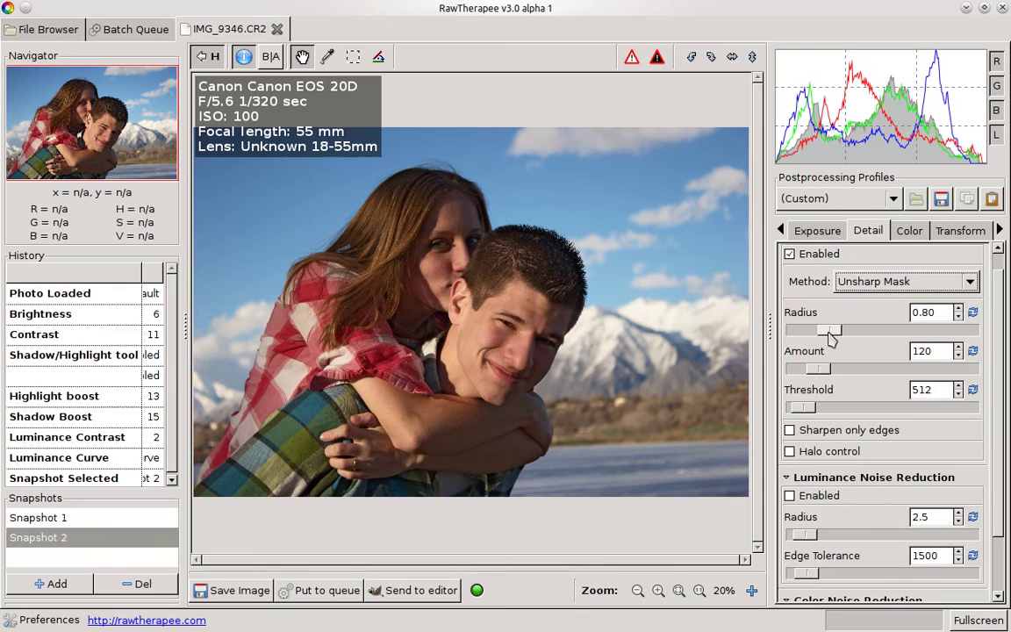
{"action": "left_click_drag", "start_coordinate": [818, 368], "coordinate": [825, 370]}
{"action": "left_click_drag", "start_coordinate": [801, 407], "coordinate": [808, 407]}
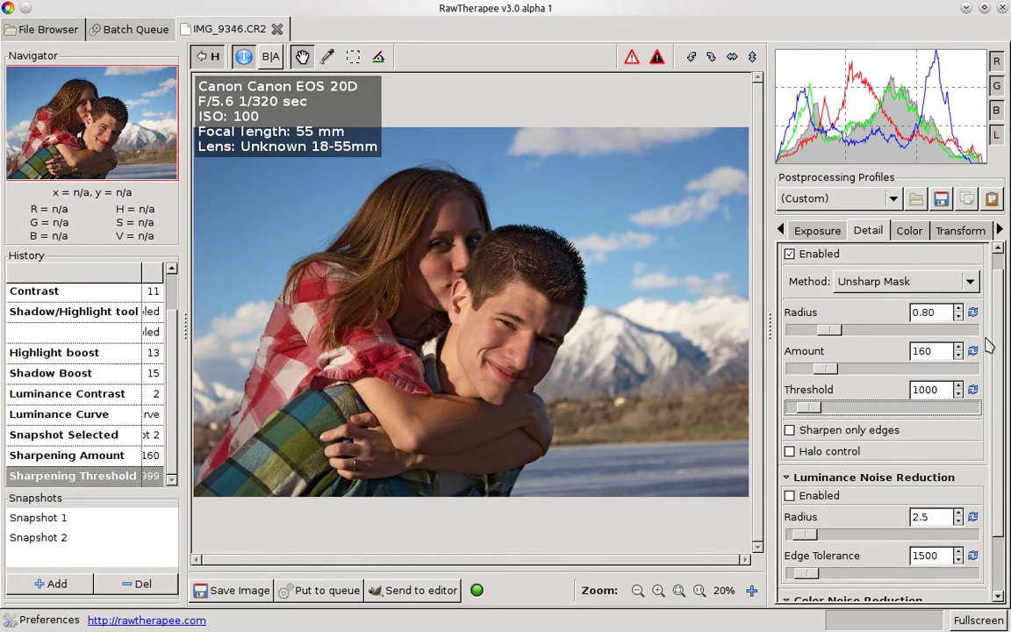
- Enable both luminance and colour noise reduction
{"action": "left_click_drag", "start_coordinate": [1001, 325], "coordinate": [999, 369]}
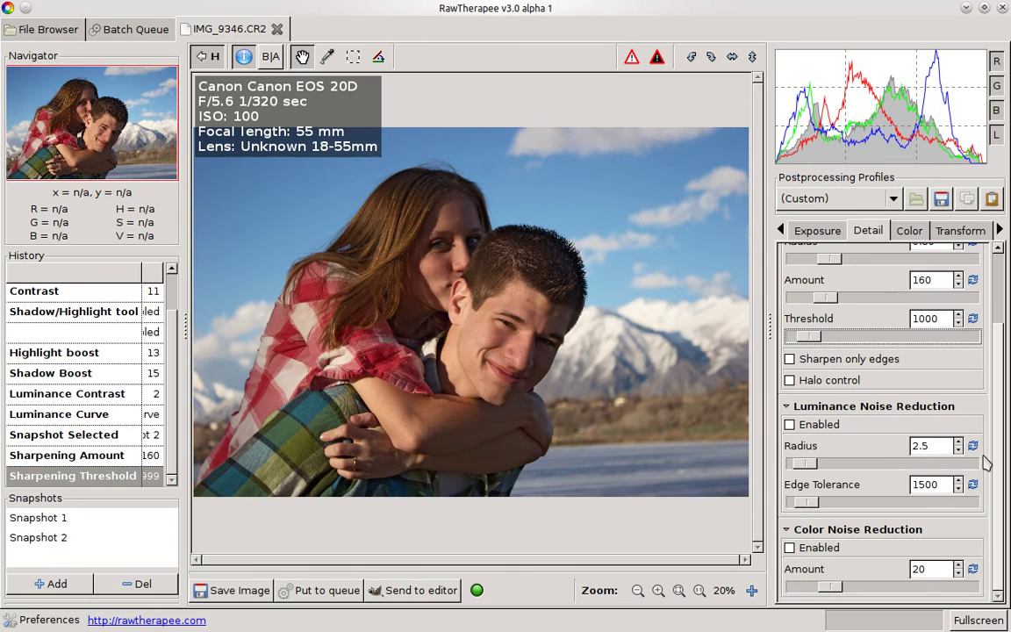
{"action": "left_click", "coordinate": [790, 424]}
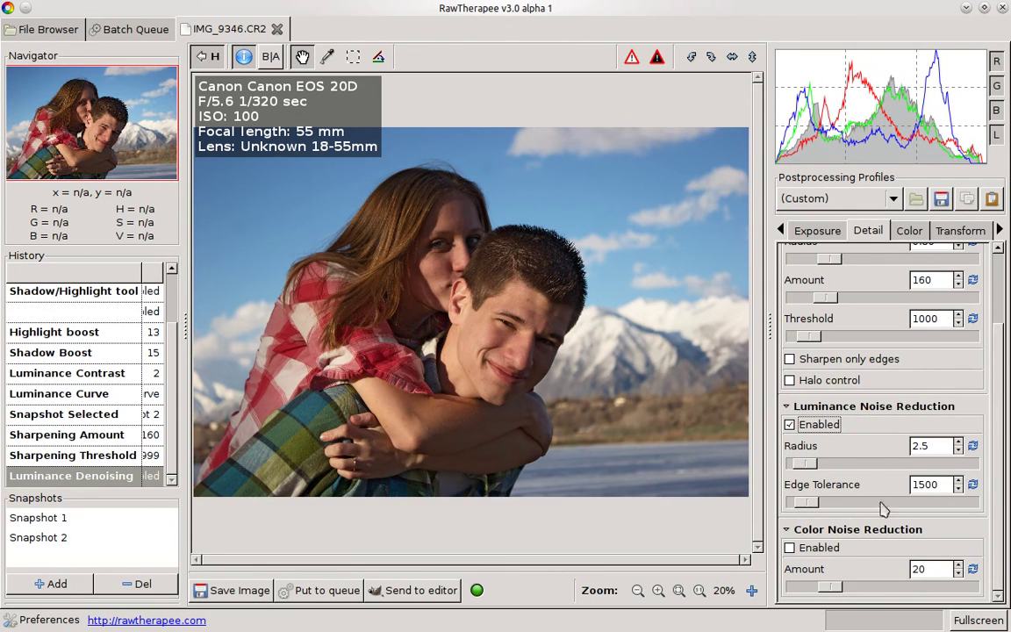
{"action": "left_click", "coordinate": [794, 547]}
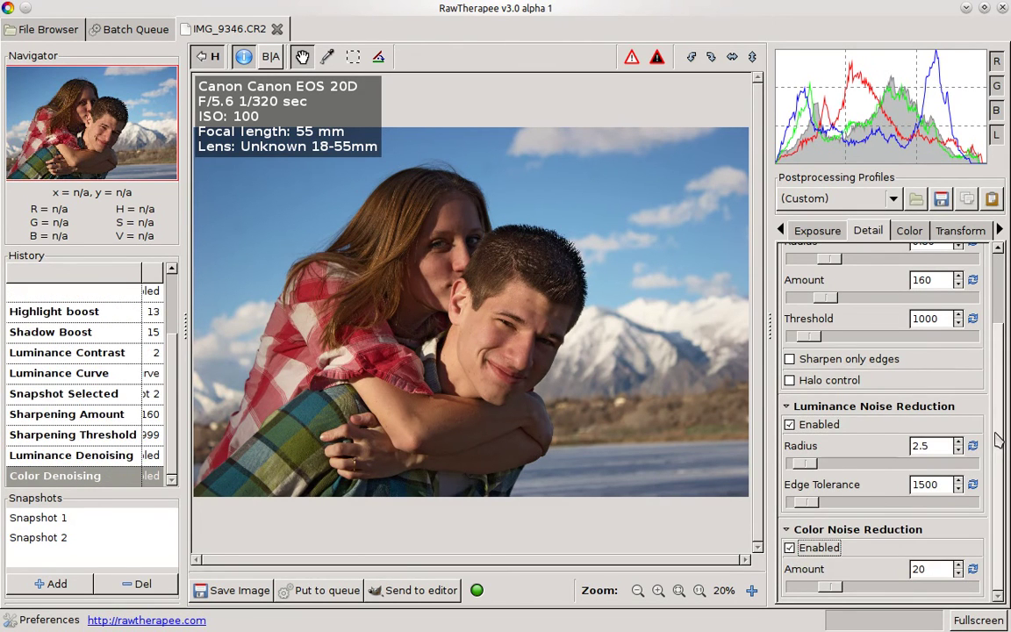
{"action": "left_click", "coordinate": [910, 232]}
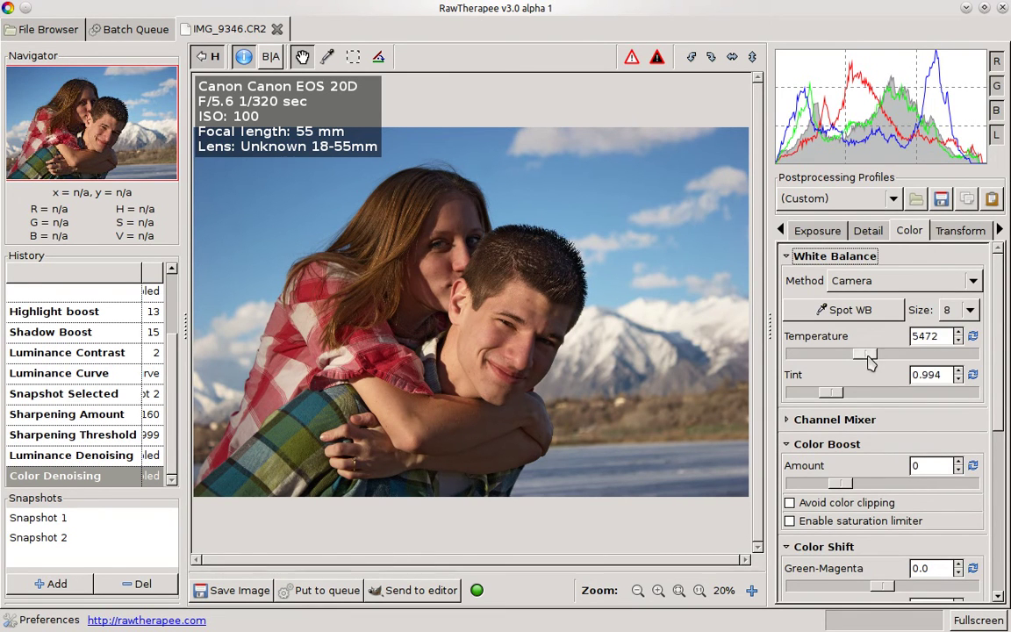
- Switch white balance to Auto (4972 K) and set Color Boost amount to 13
{"action": "left_click_drag", "start_coordinate": [871, 360], "coordinate": [873, 359]}
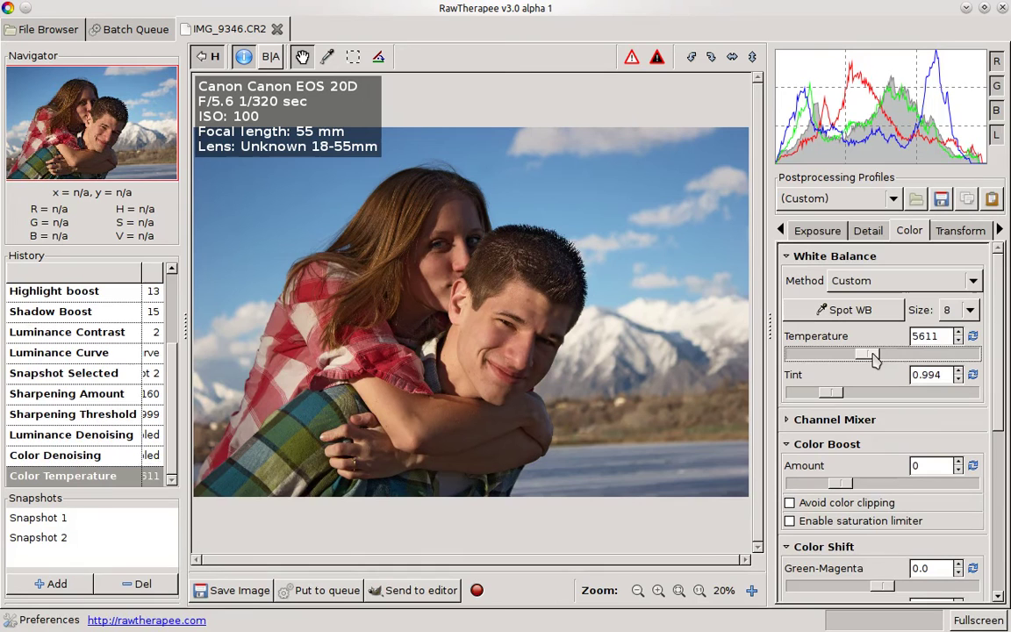
{"action": "left_click", "coordinate": [876, 281]}
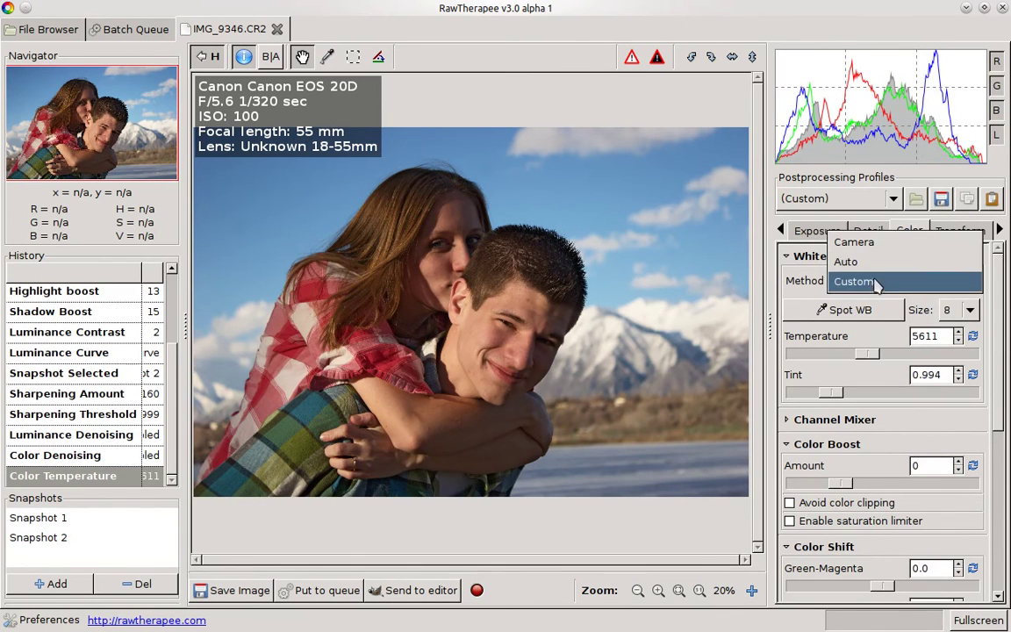
{"action": "left_click", "coordinate": [878, 262]}
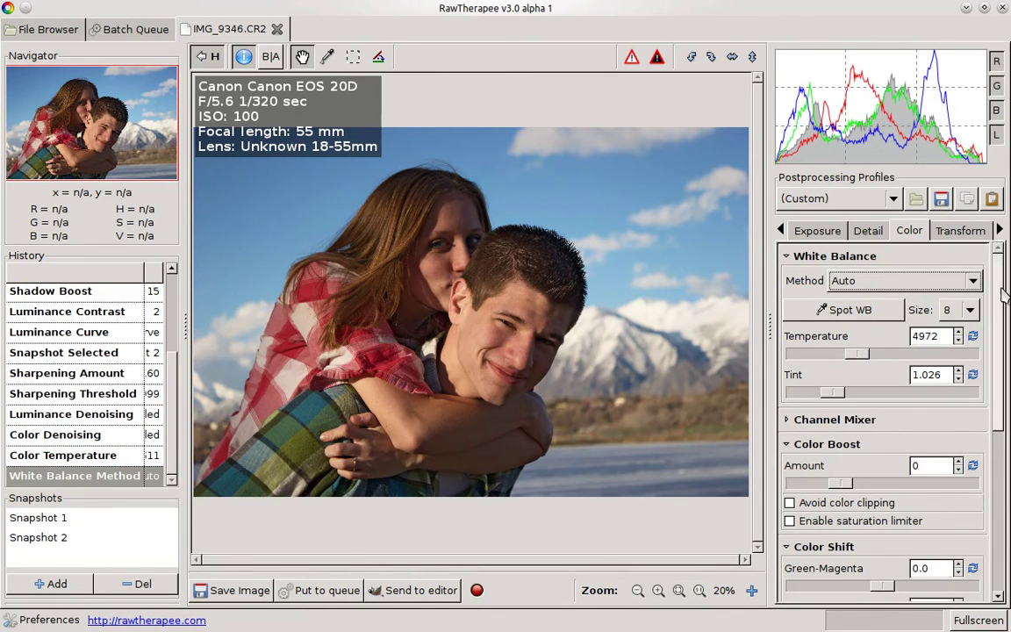
{"action": "left_click_drag", "start_coordinate": [1001, 294], "coordinate": [993, 365]}
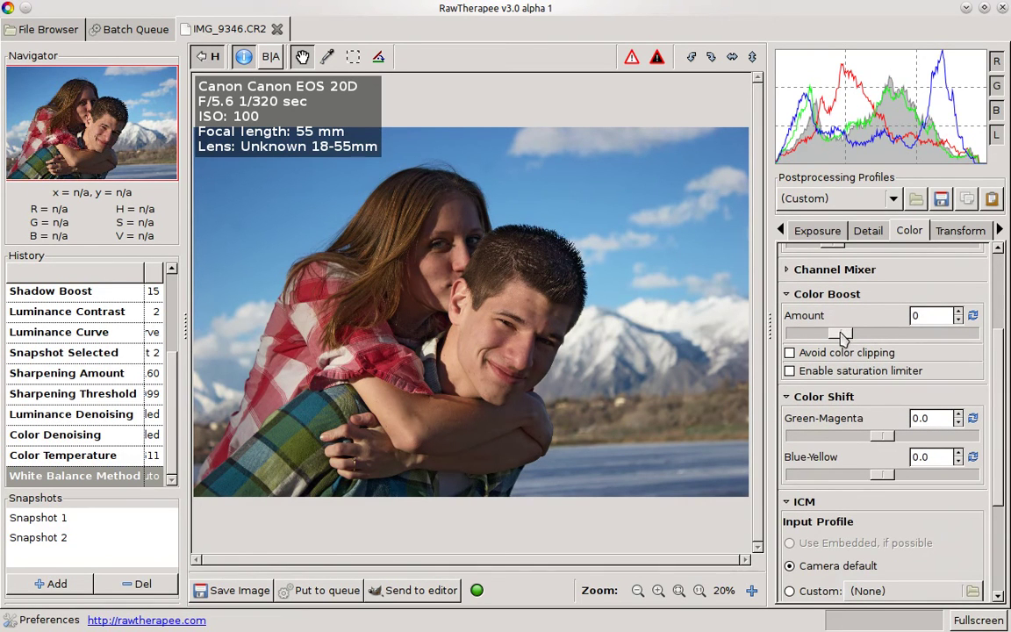
{"action": "left_click_drag", "start_coordinate": [845, 336], "coordinate": [791, 341]}
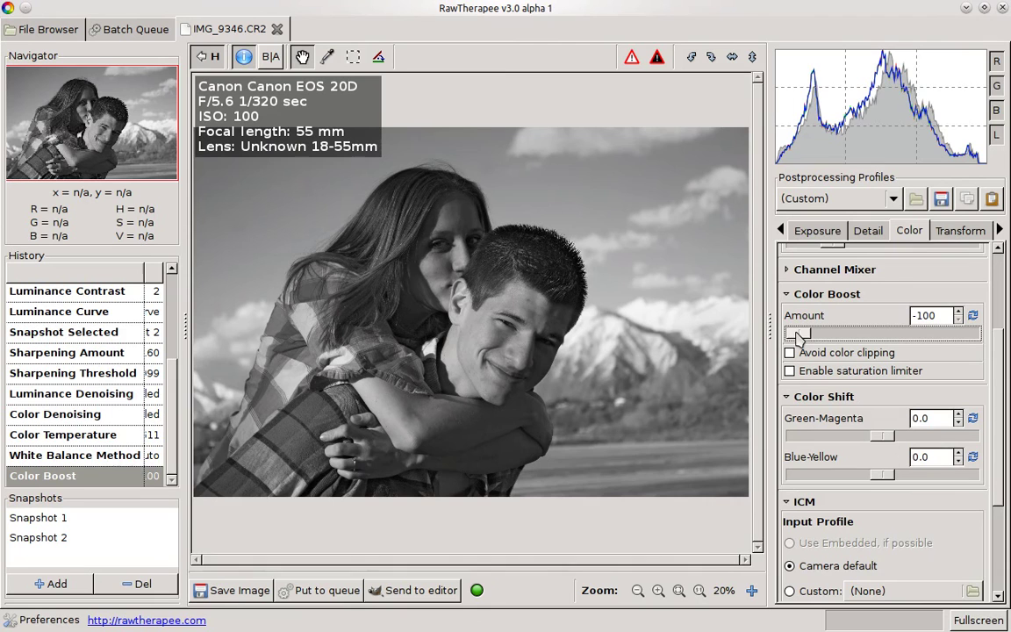
{"action": "left_click_drag", "start_coordinate": [804, 337], "coordinate": [849, 337]}
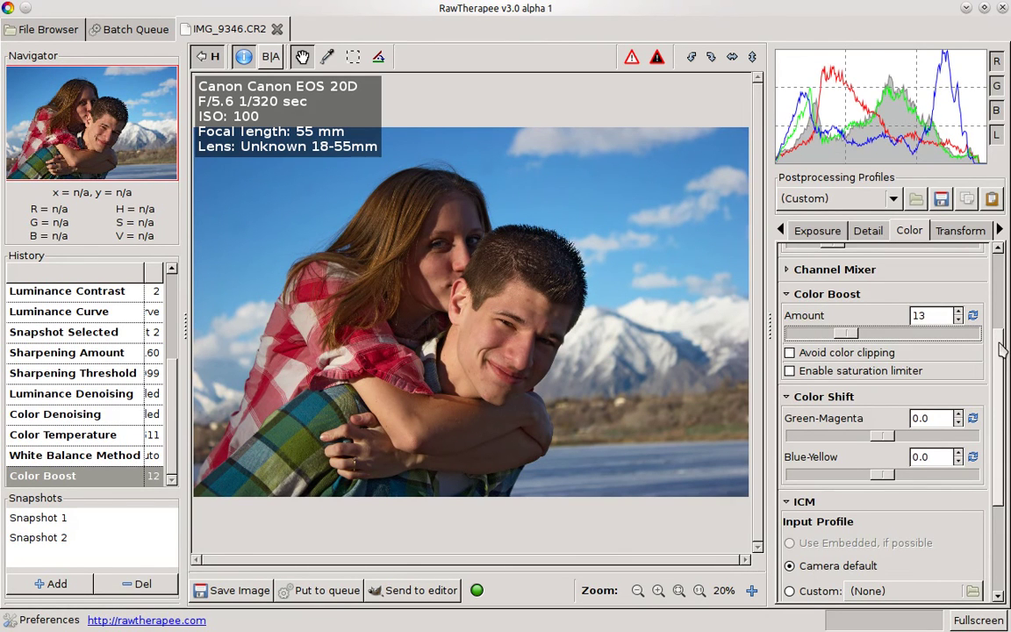
{"action": "left_click_drag", "start_coordinate": [1001, 350], "coordinate": [1000, 263]}
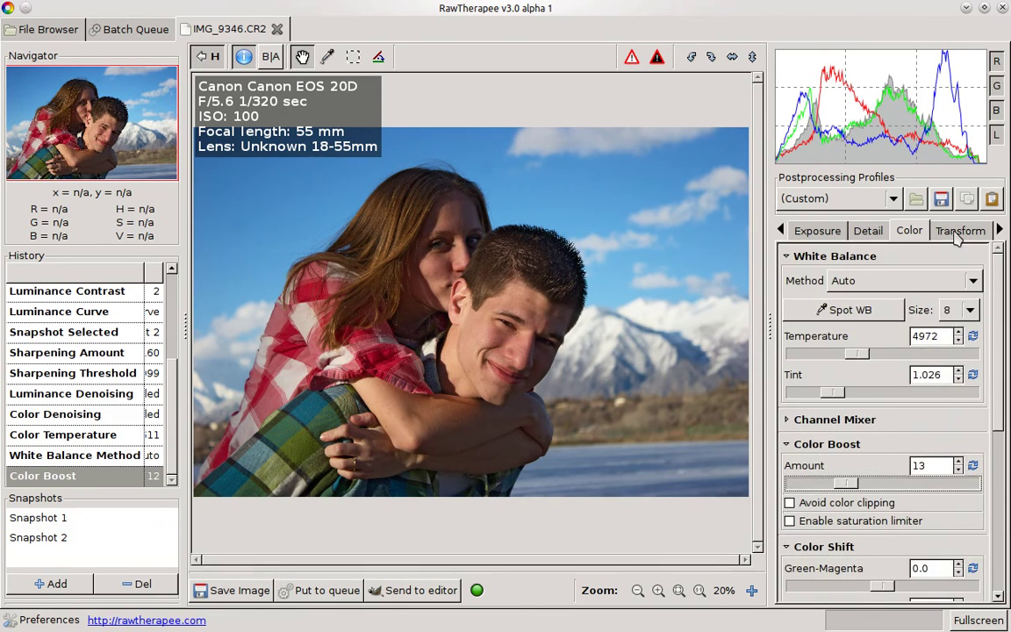
- Set the Transform tab's Rotate degree to 1.75 to straighten the photo
{"action": "left_click", "coordinate": [960, 230]}
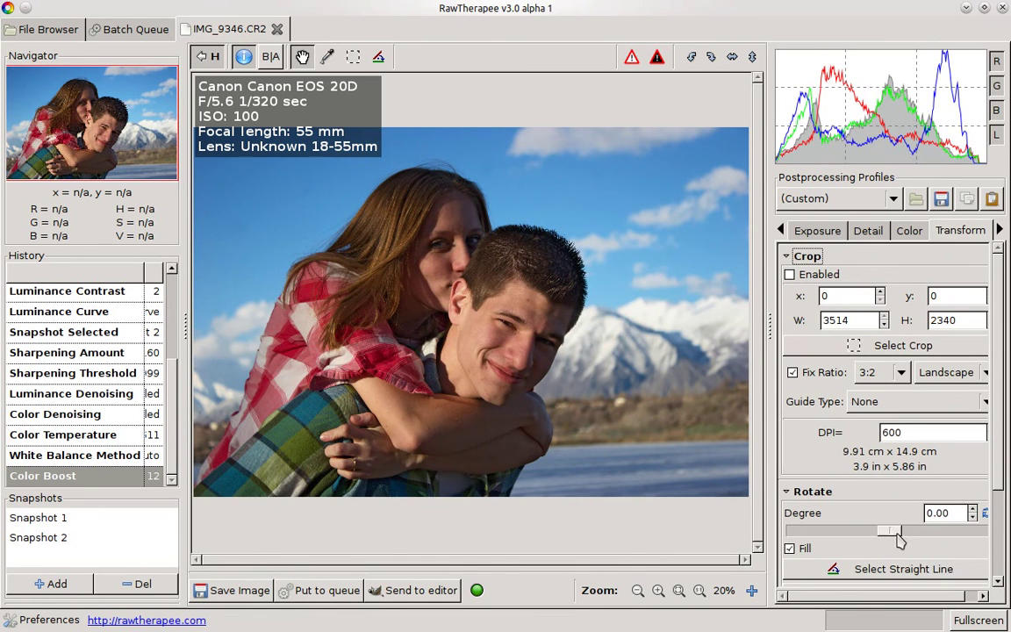
{"action": "left_click_drag", "start_coordinate": [1003, 435], "coordinate": [1002, 529]}
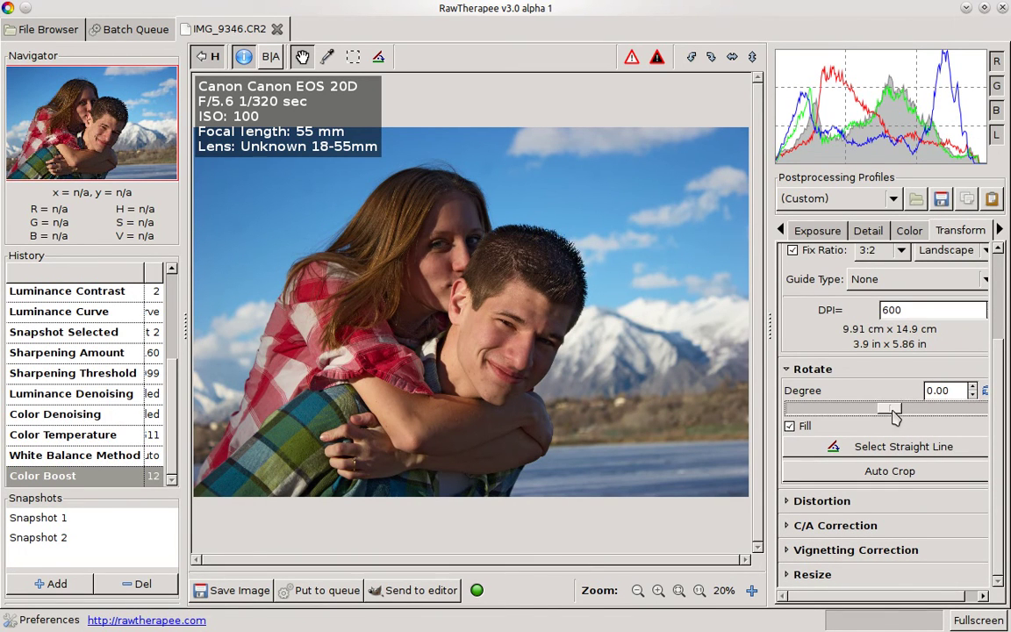
{"action": "left_click_drag", "start_coordinate": [895, 417], "coordinate": [898, 416]}
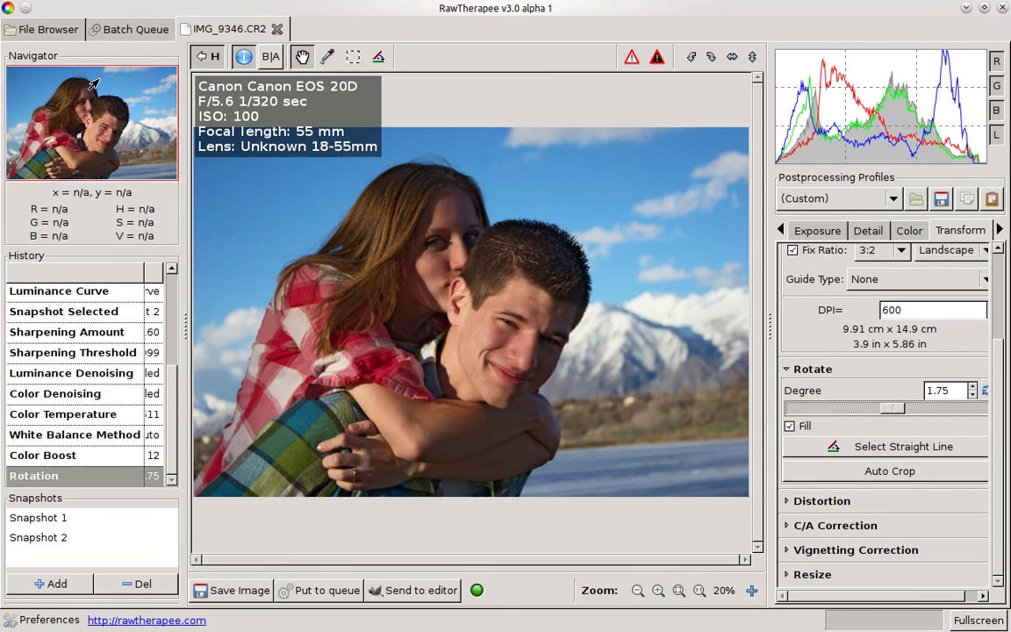
- Queue IMG_9346.CR2 for batch export, check the queue, and return to its editor
{"action": "left_click", "coordinate": [321, 592]}
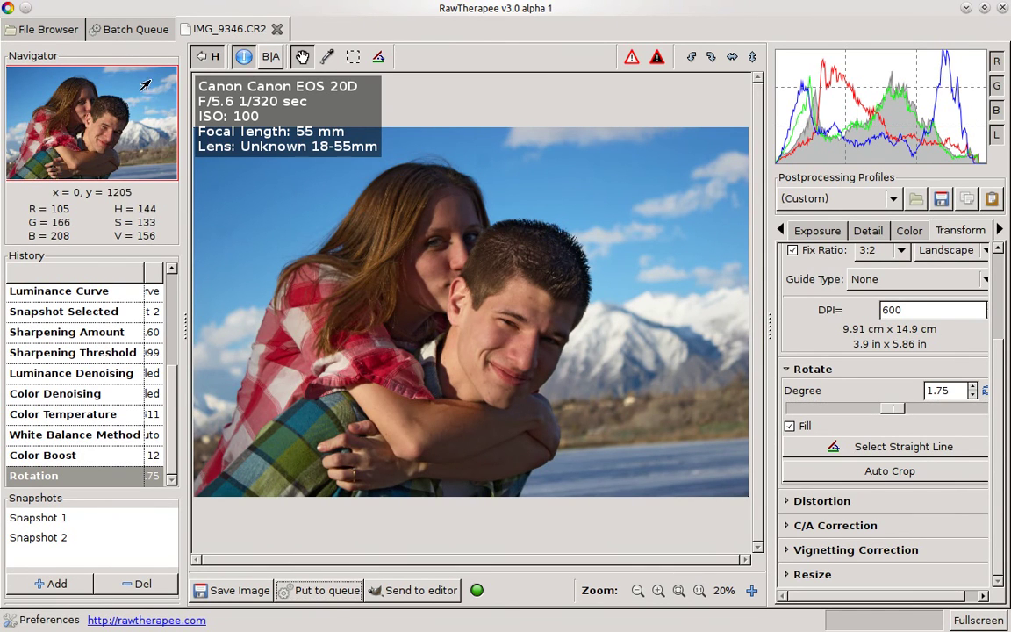
{"action": "left_click", "coordinate": [128, 31]}
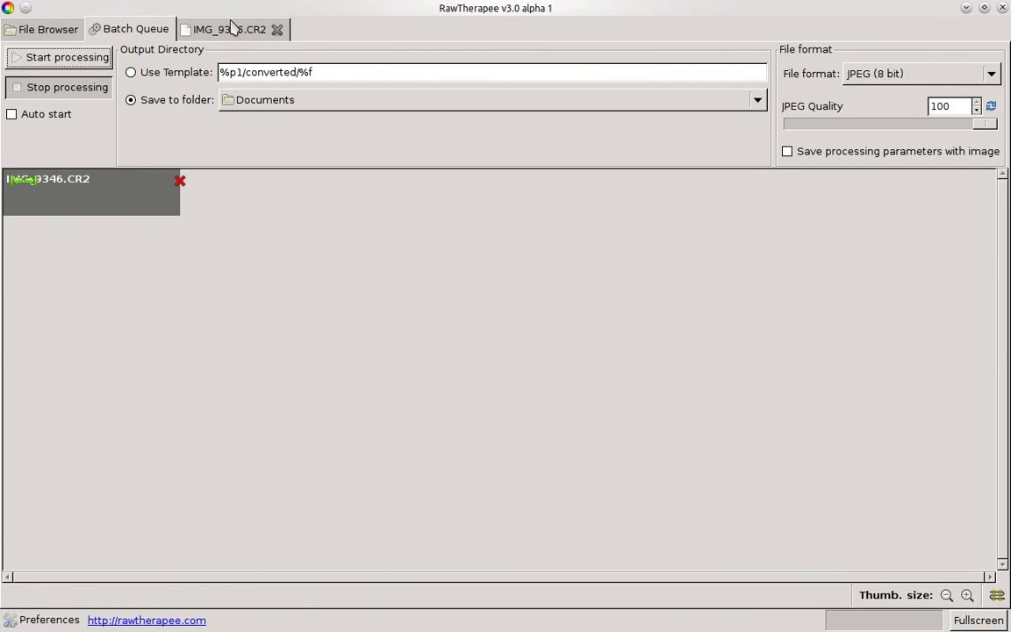
{"action": "left_click", "coordinate": [231, 31]}
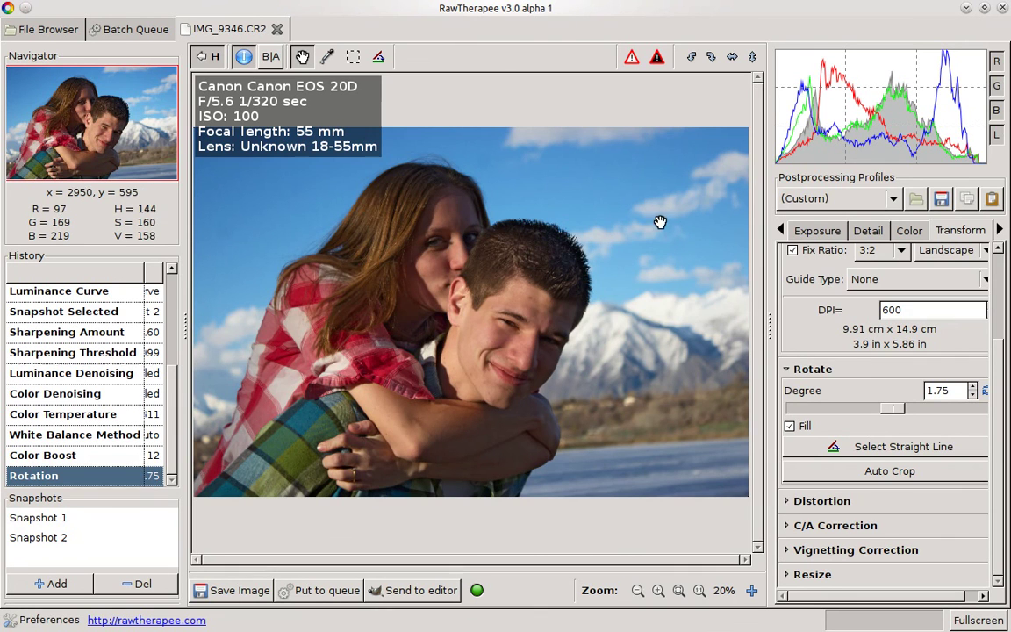
{"action": "left_click", "coordinate": [941, 198]}
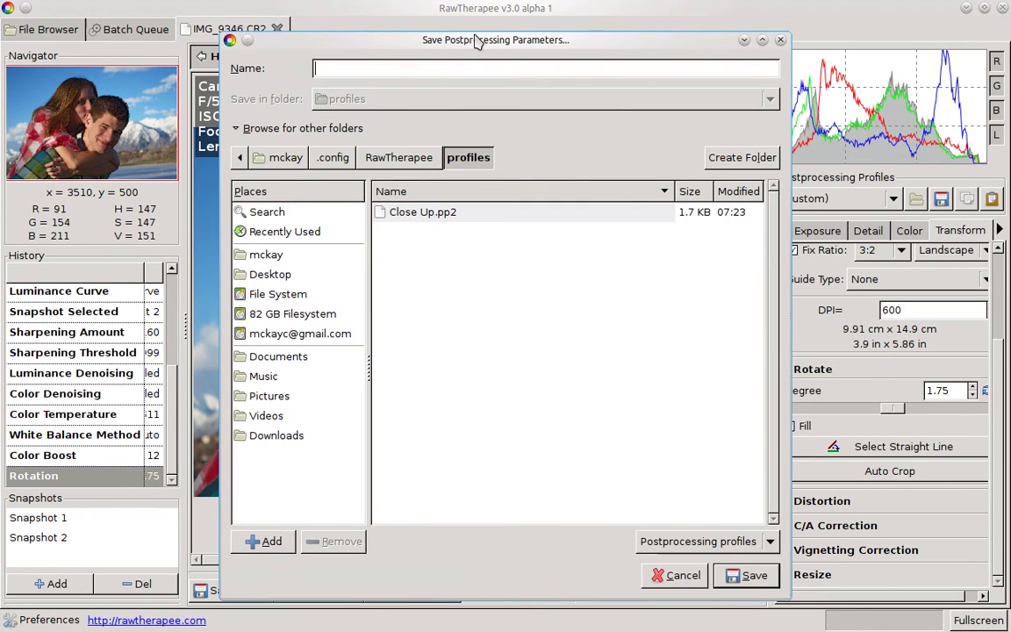
{"action": "left_click", "coordinate": [676, 575]}
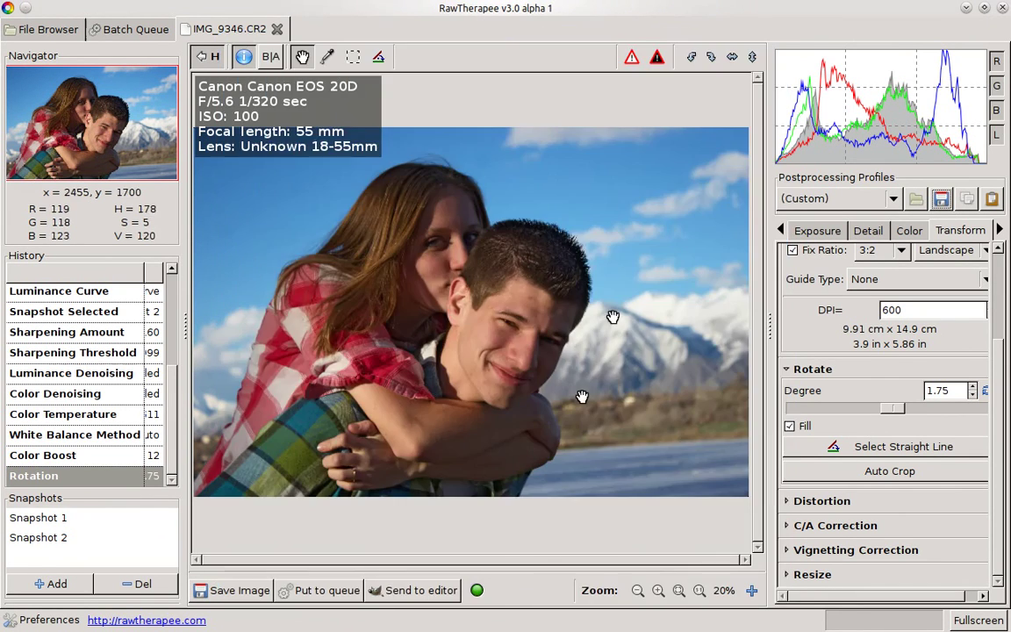